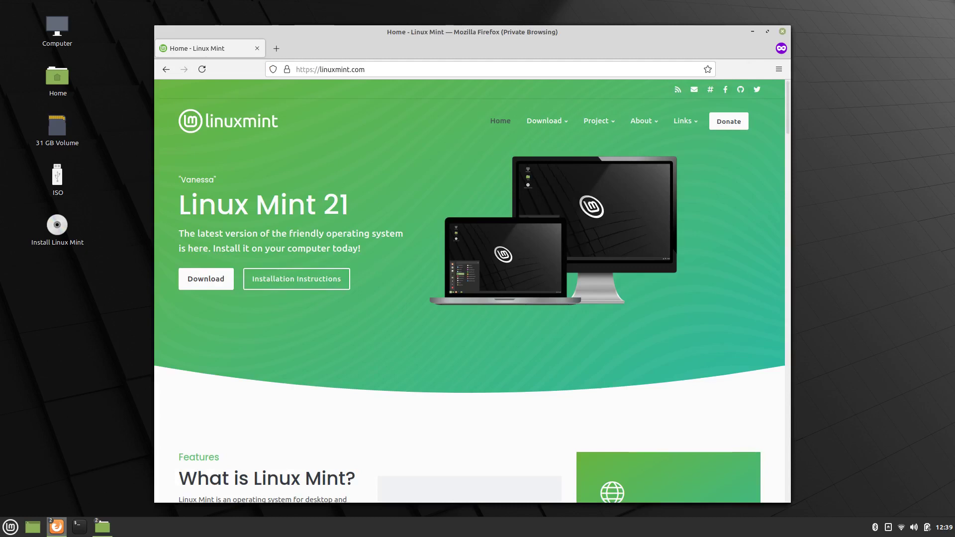
Download linuxmint-21-cinnamon-64bit.iso for the Cinnamon Edition from the Internode mirror, saving the file instead of opening it
scroll(469, 291, "down", 15)
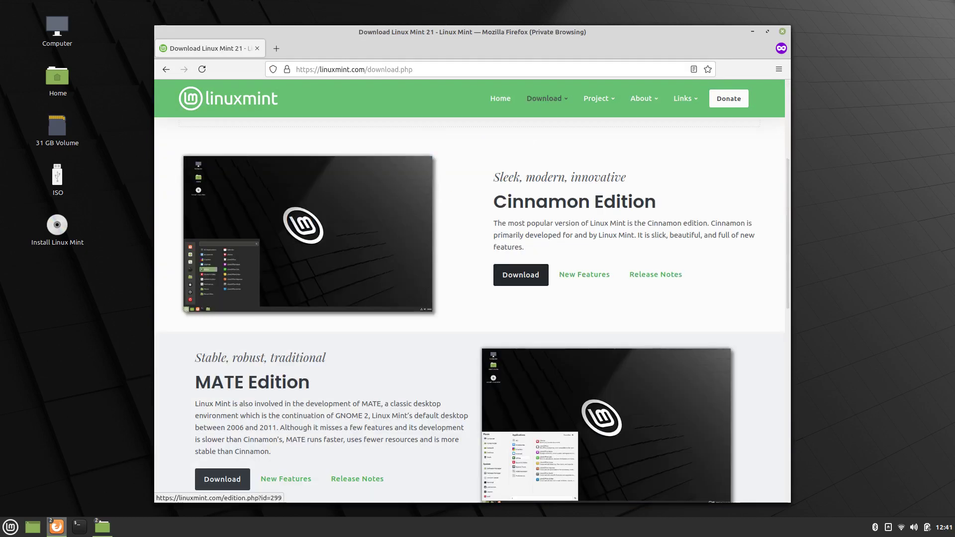
left_click(521, 275)
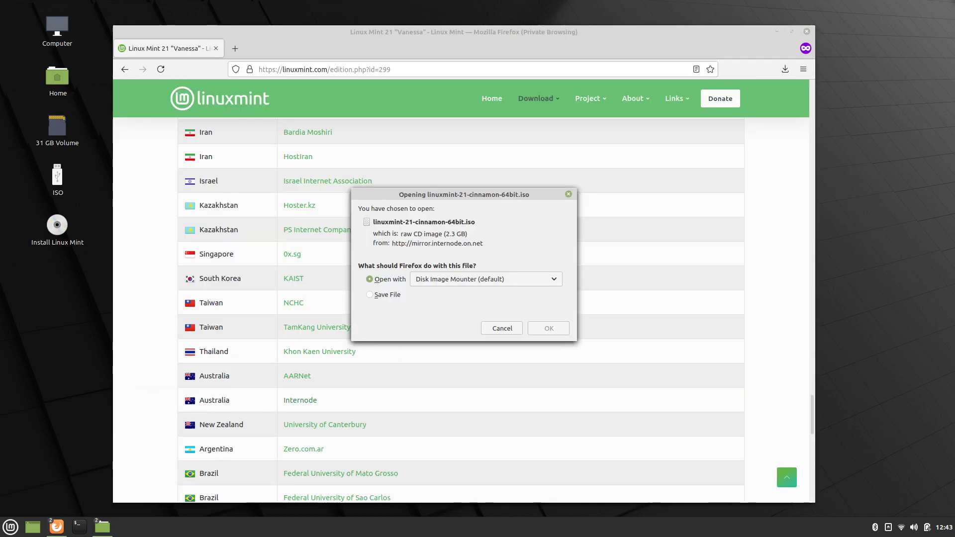
key("alt+s")
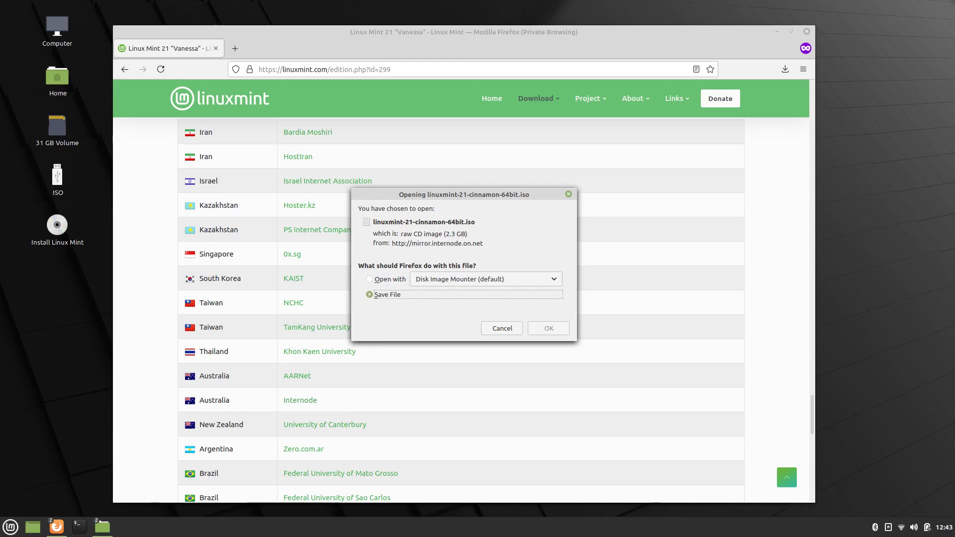
key("Return")
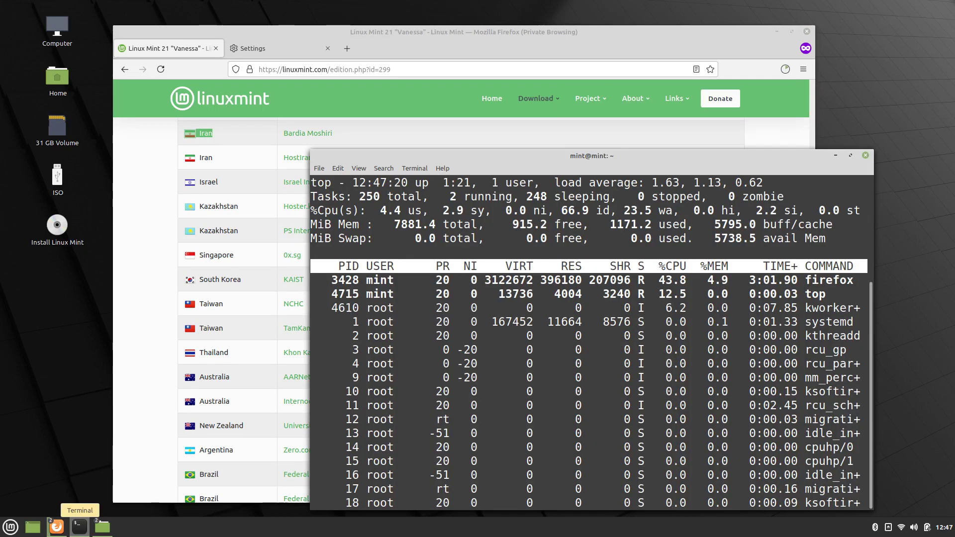
Quit top in the terminal and check memory usage with the command free -m
type("q")
type("free -m")
key("Return")
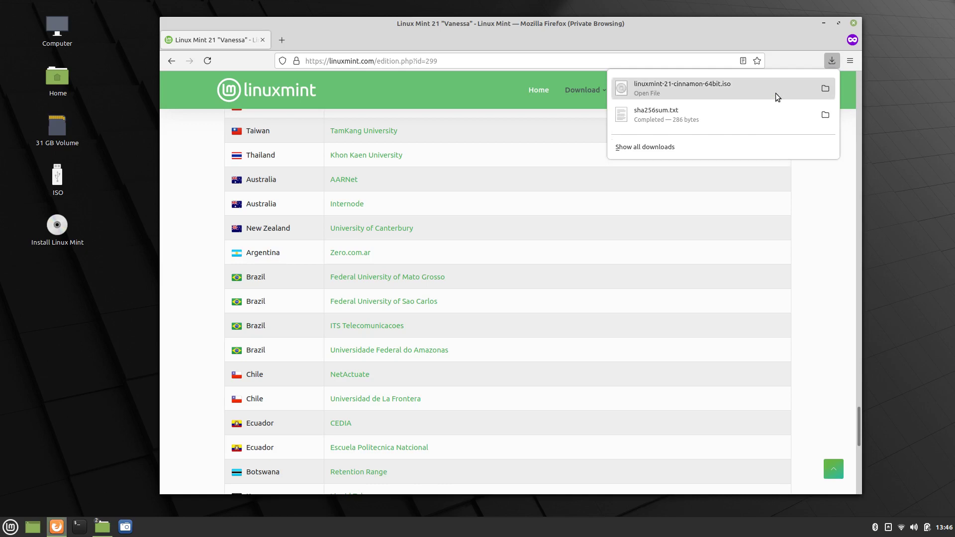
Open the downloaded linuxmint-21-cinnamon-64bit.iso and dismiss the vokoscreen AppImage properties dialog
left_click(776, 93)
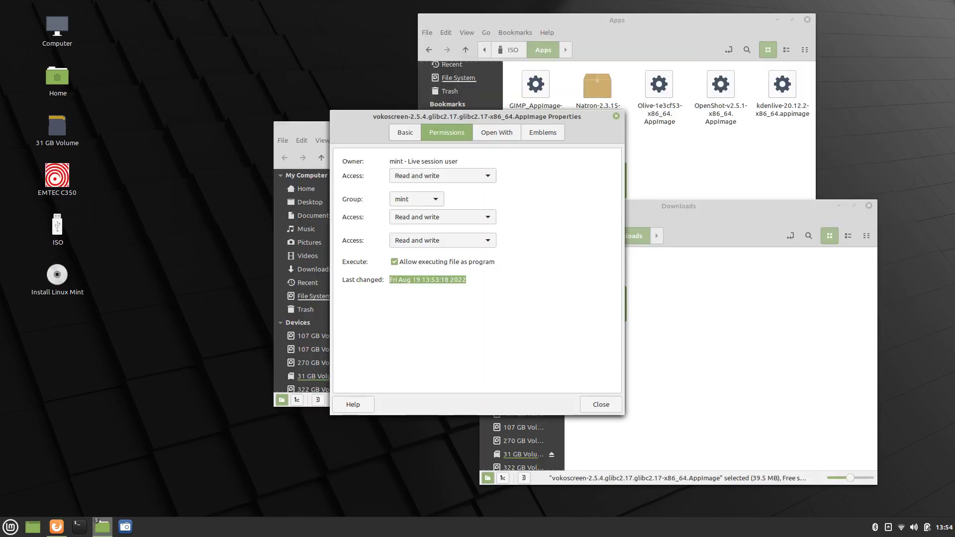
key("Escape")
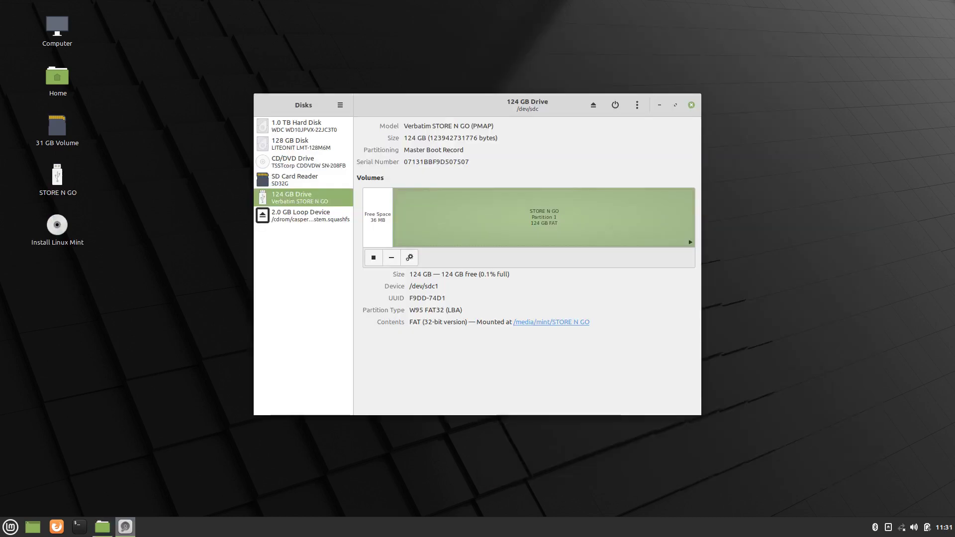
key("Escape")
Close the screenshot image and show the home folder in the Pictures file window, leaving nothing selected in either file window
mouse_move(199, 528)
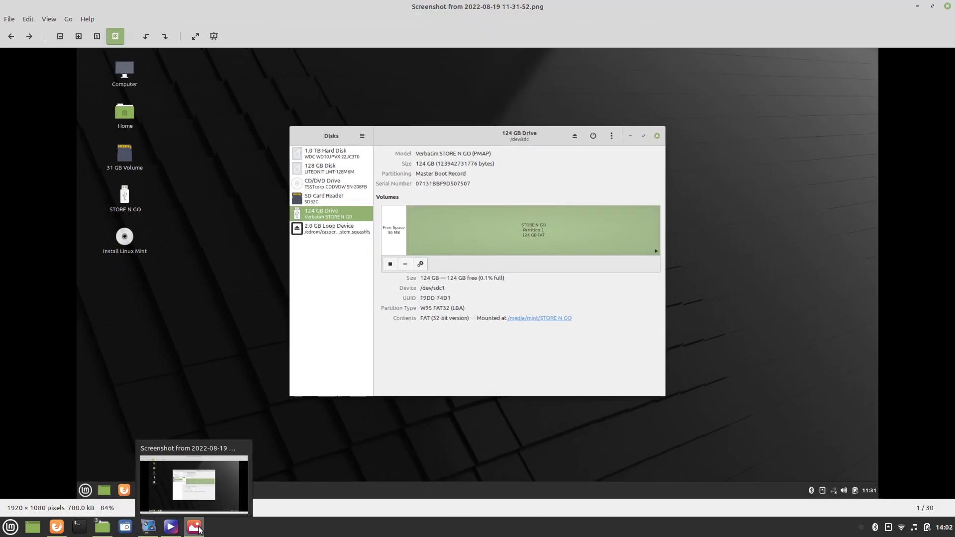
left_click(948, 5)
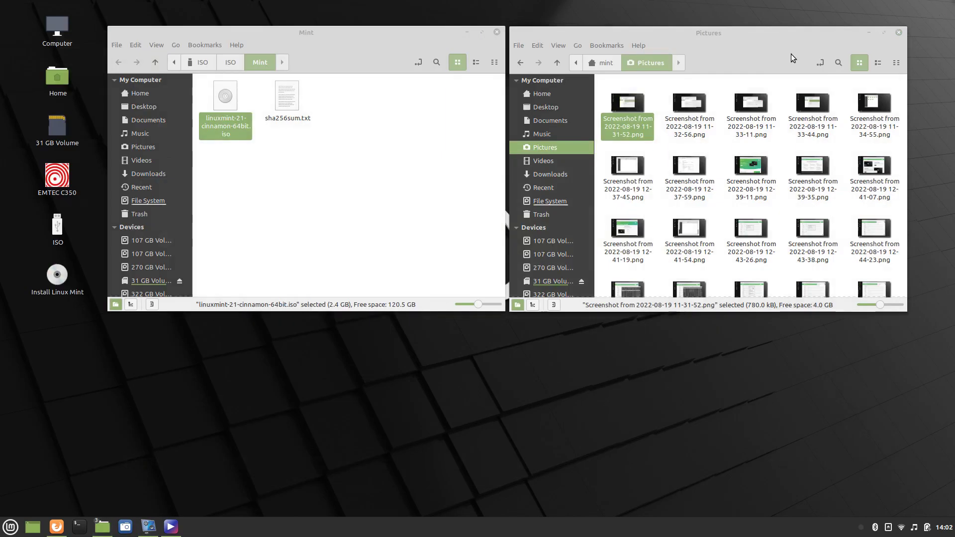
left_click(610, 64)
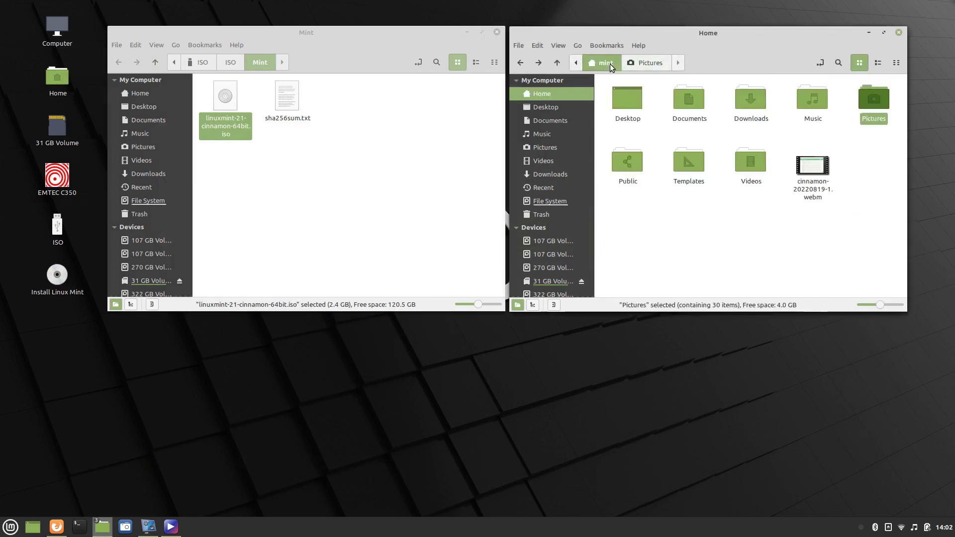
left_click(700, 216)
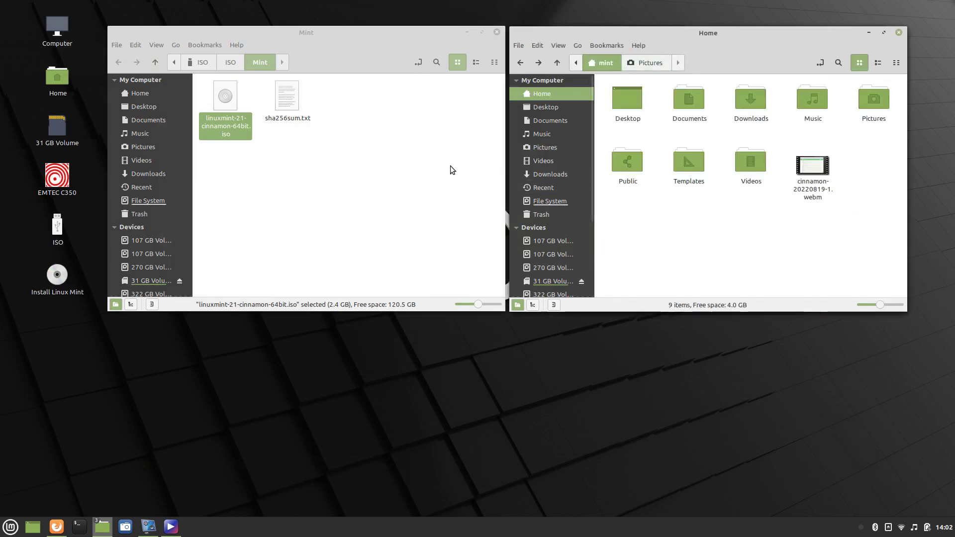
left_click(352, 168)
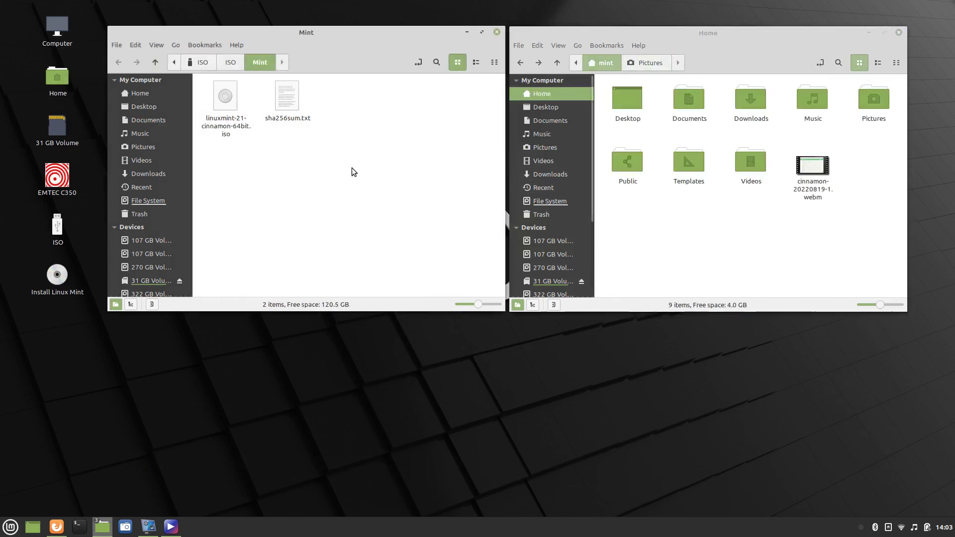
Make a bootable USB stick from linuxmint-21-cinnamon-64bit.iso, writing it to USB DISK 3.2 (/dev/sdd) - 31GB
right_click(227, 99)
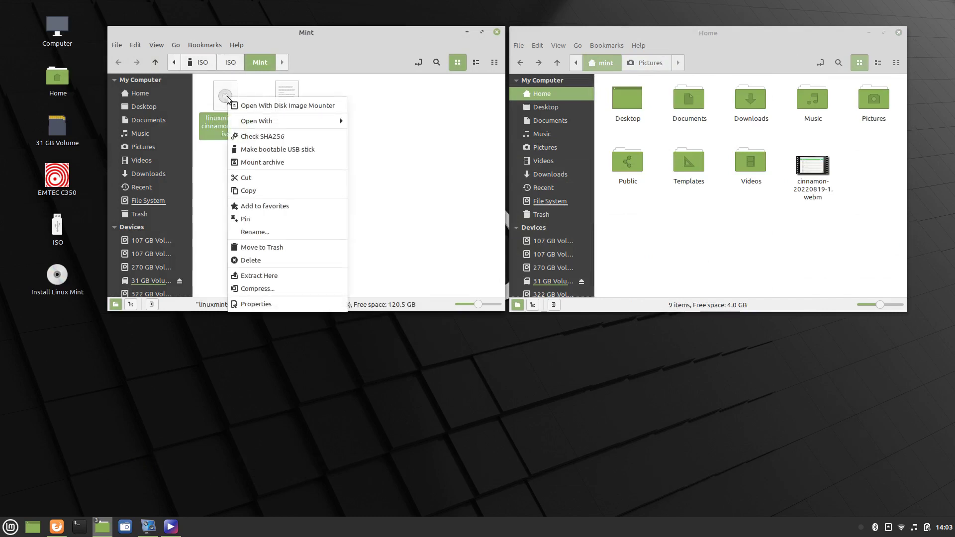
left_click(250, 149)
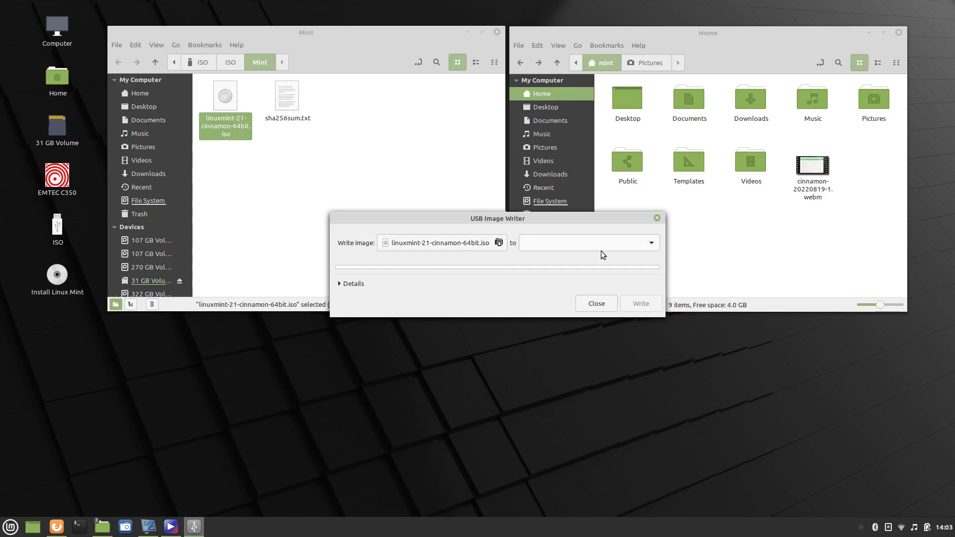
left_click(652, 245)
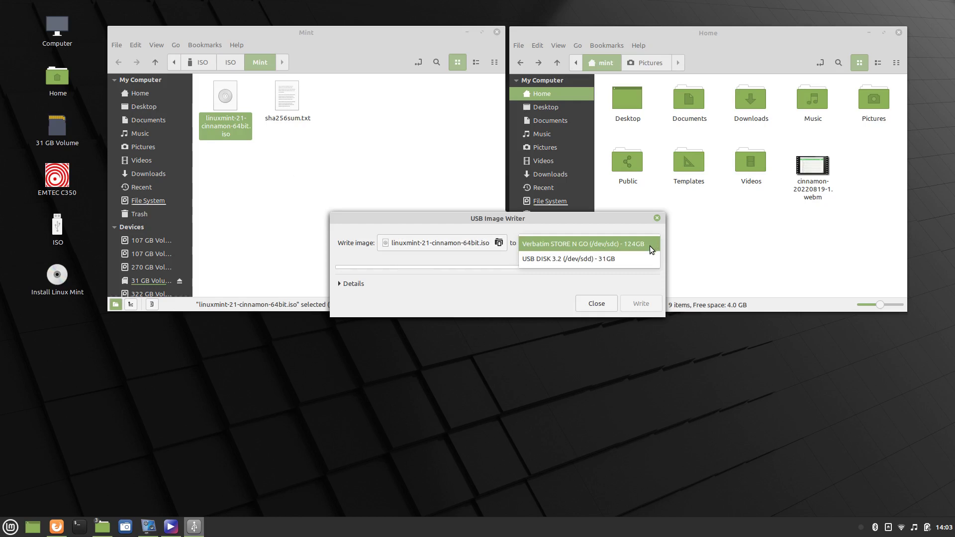
left_click(645, 257)
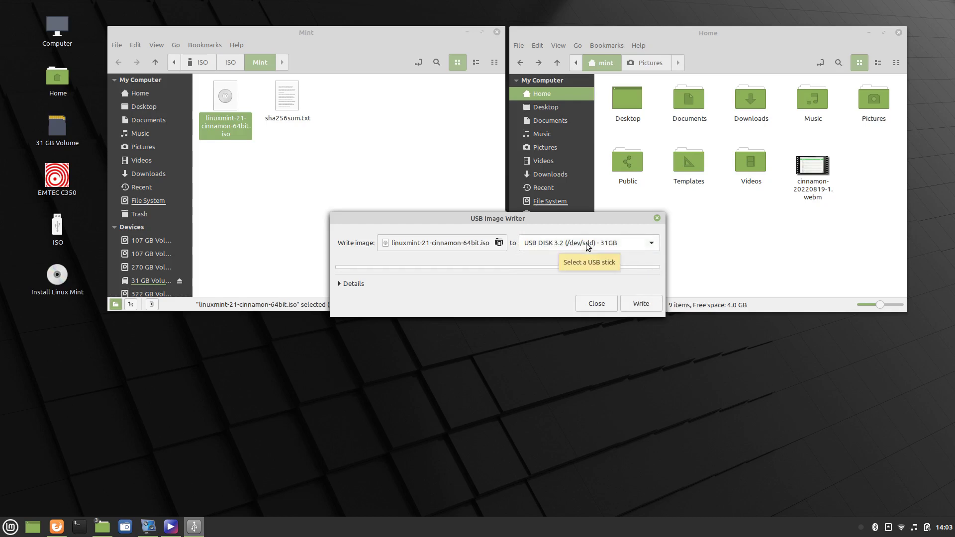
left_click(641, 305)
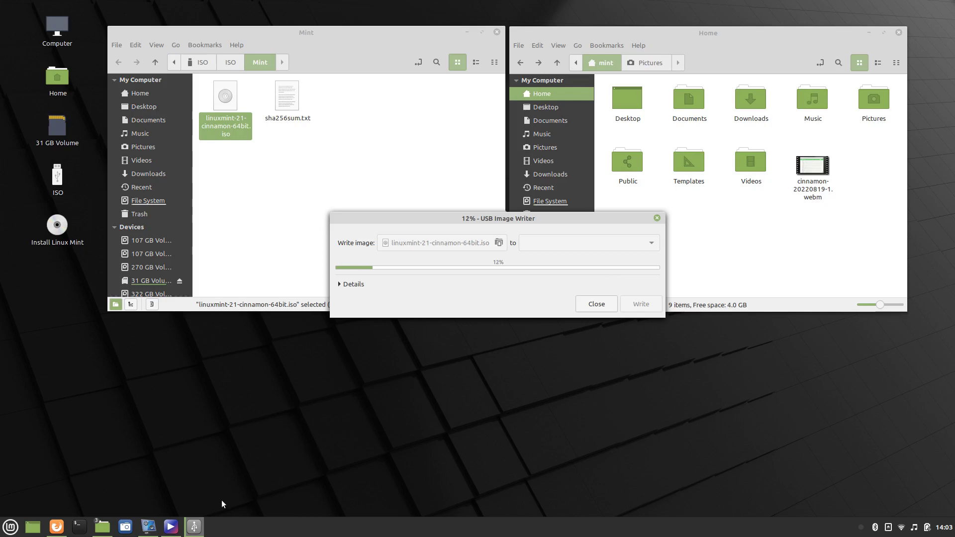
Browse the installed application categories and launch Warpinator from the Accessories
mouse_move(199, 527)
left_click(10, 529)
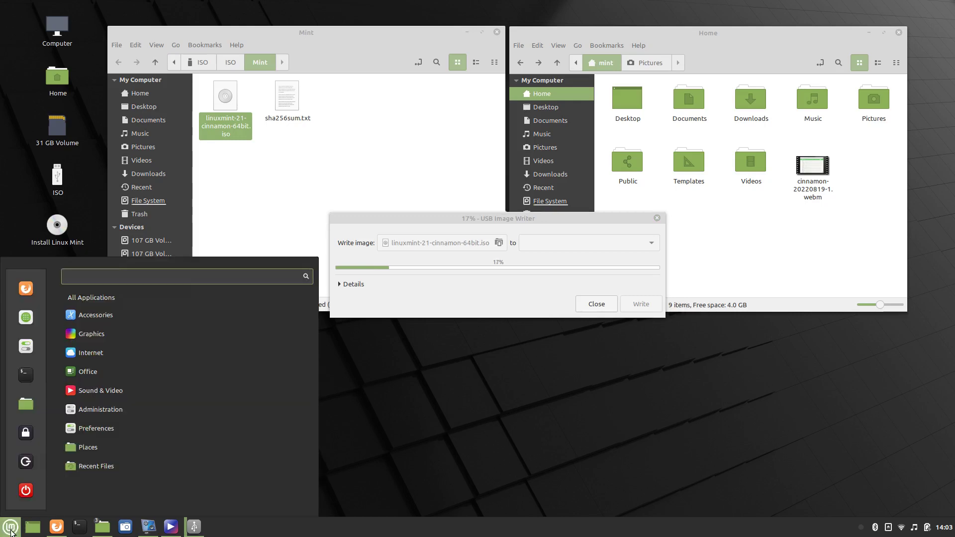
mouse_move(71, 433)
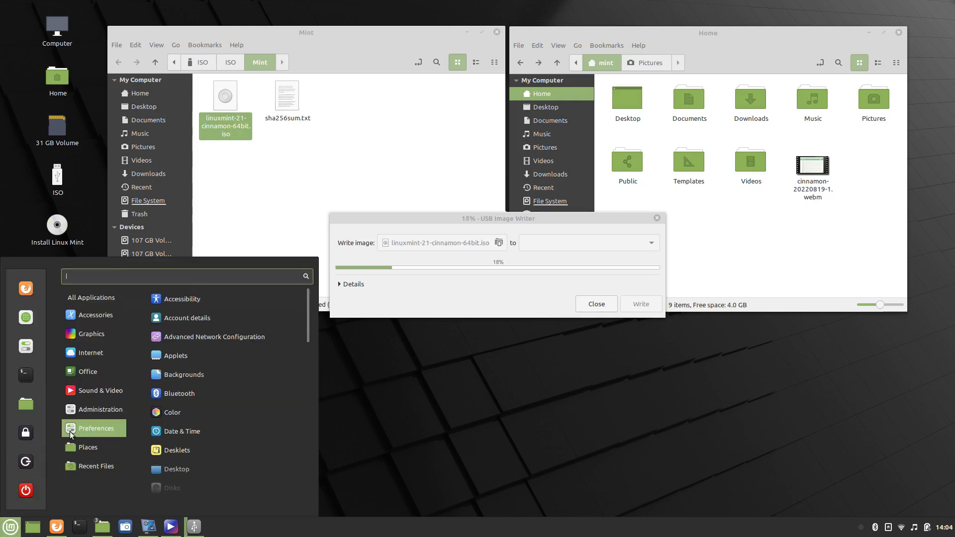
mouse_move(76, 370)
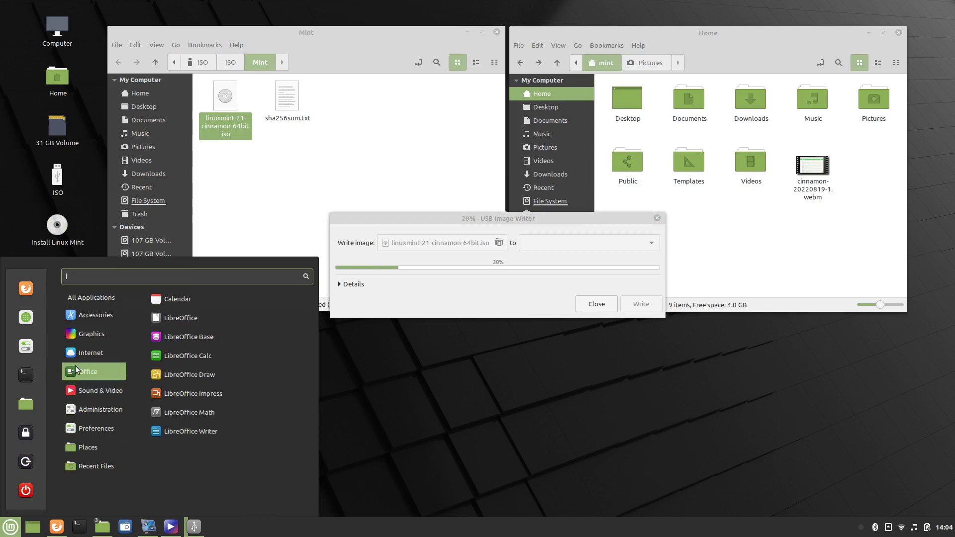
mouse_move(79, 338)
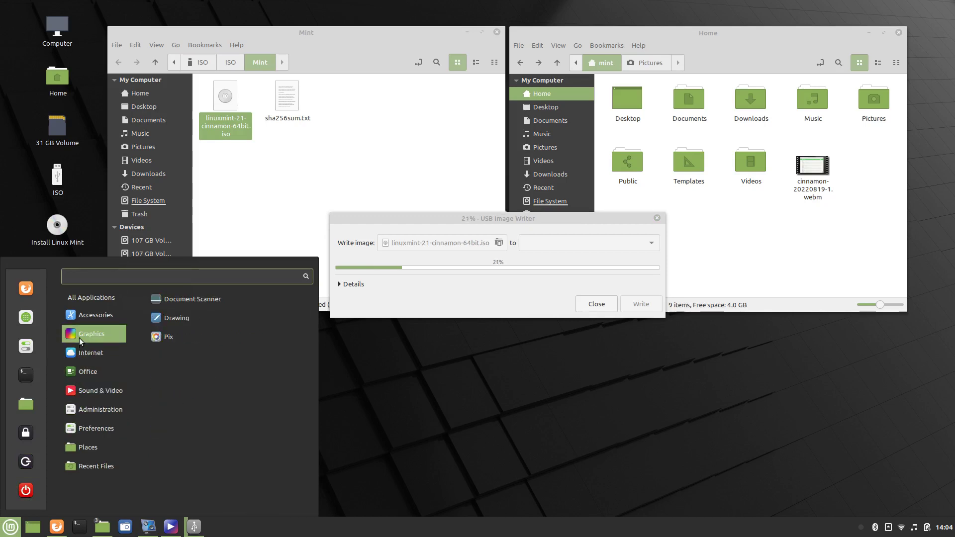
mouse_move(82, 317)
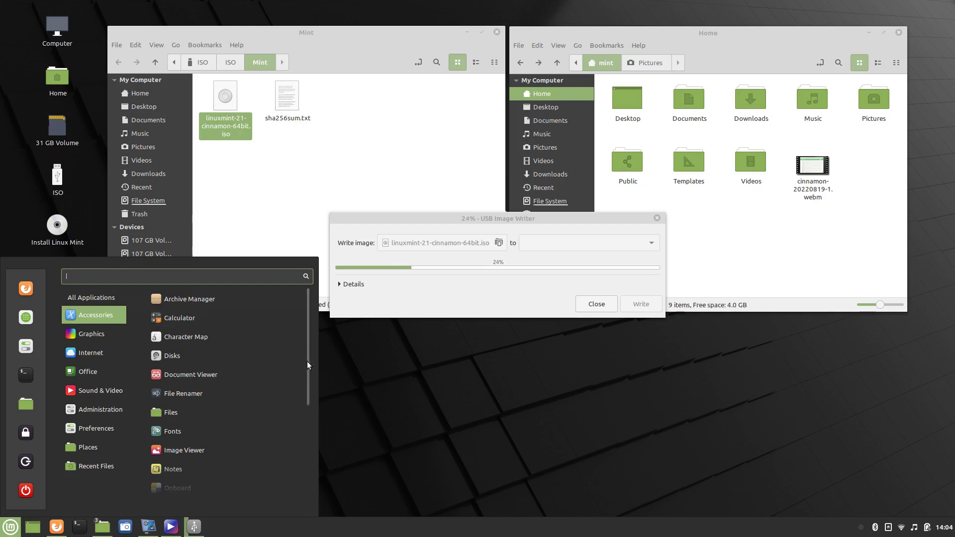
left_click_drag(308, 359, 309, 471)
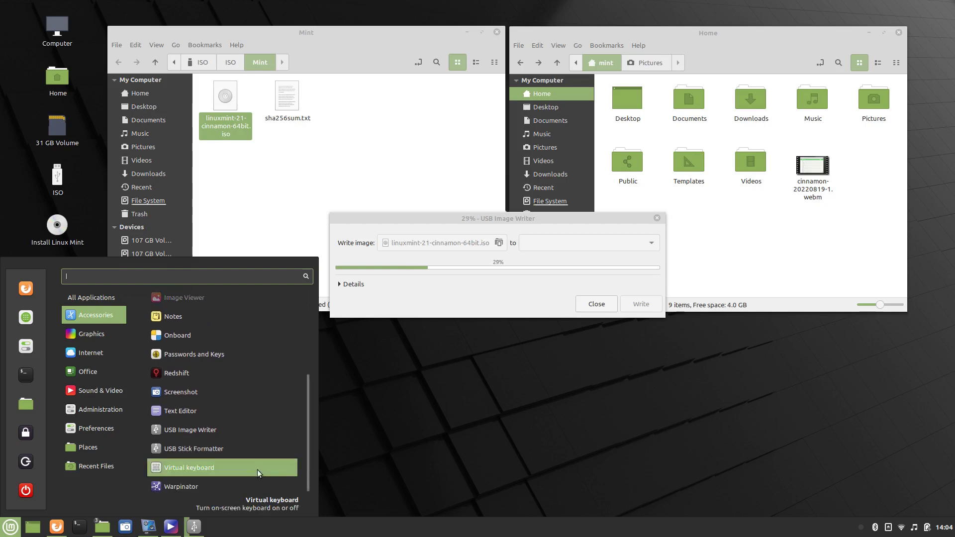
left_click(183, 488)
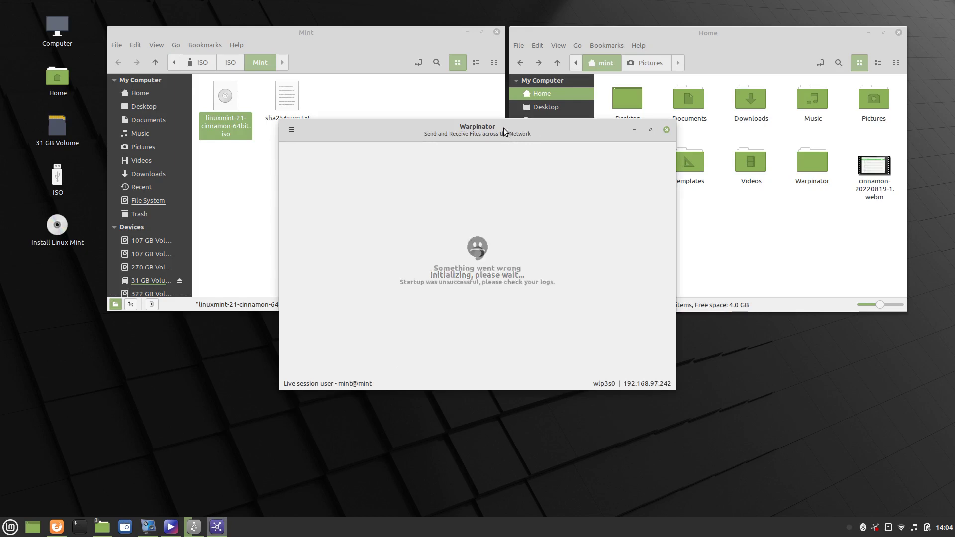
Close Warpinator and move the USB Image Writer window below the two file windows
left_click_drag(503, 128, 337, 210)
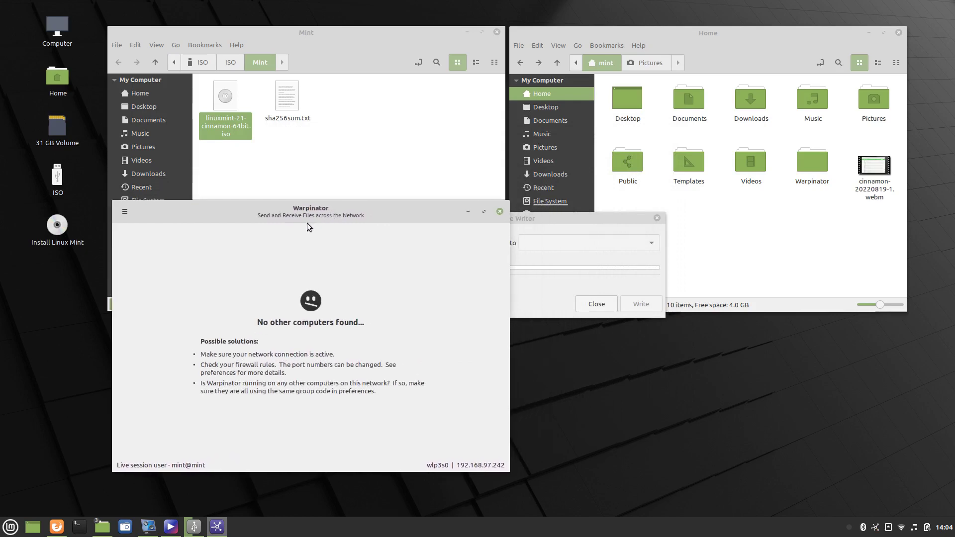
left_click(500, 212)
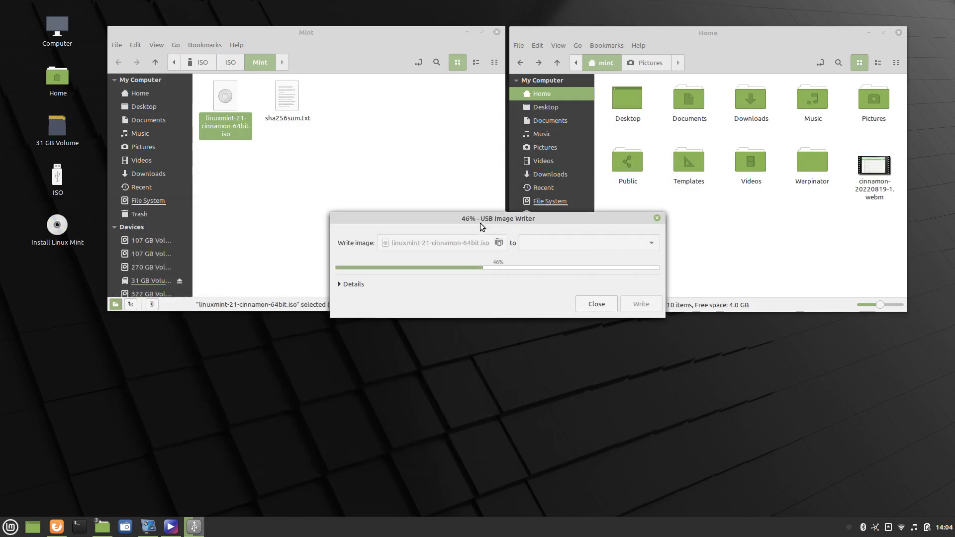
left_click_drag(470, 216, 325, 335)
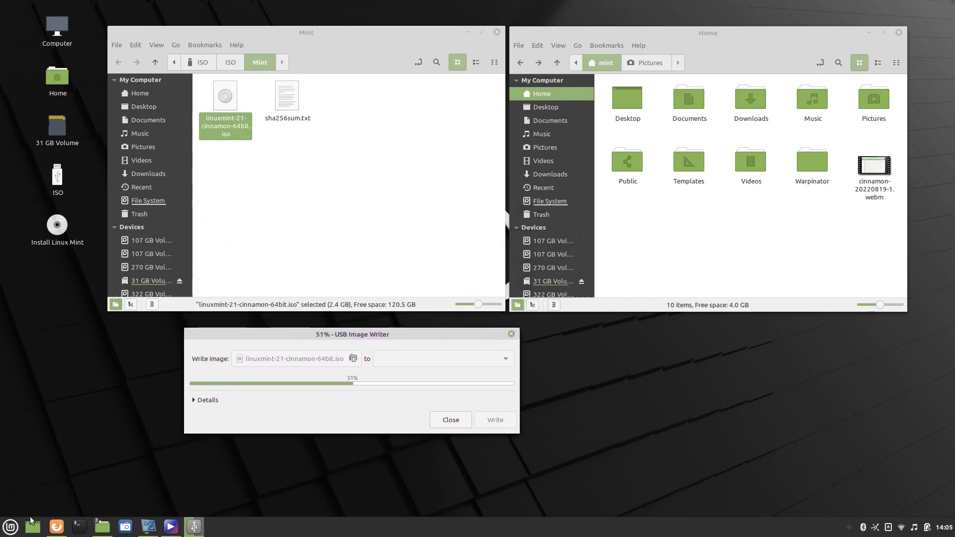
Launch the Drawing application from the Graphics category and postpone reading what's new
left_click(11, 527)
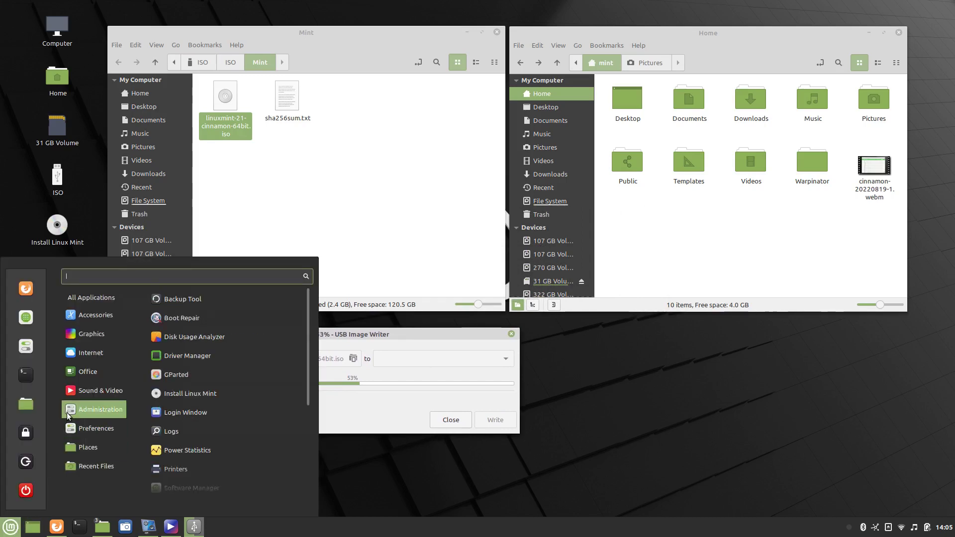
mouse_move(70, 393)
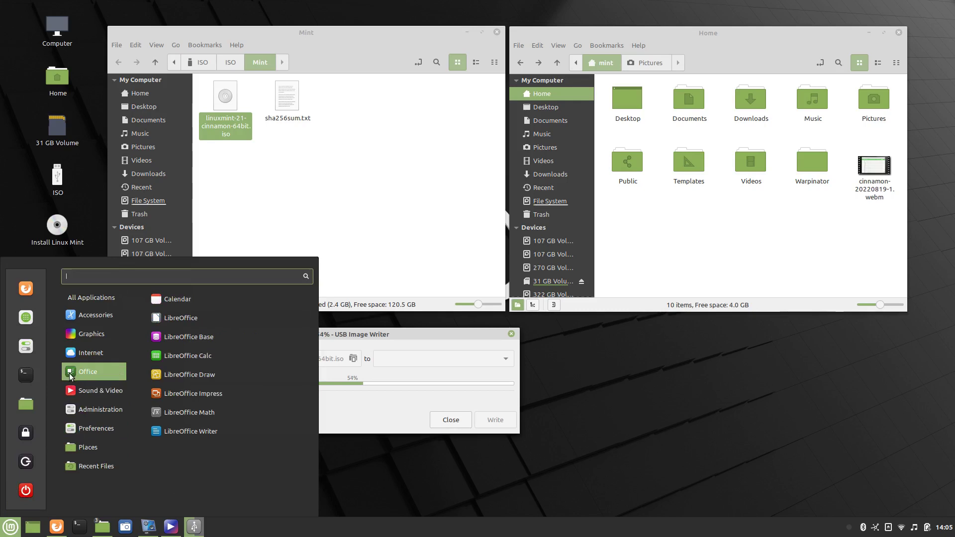
mouse_move(74, 354)
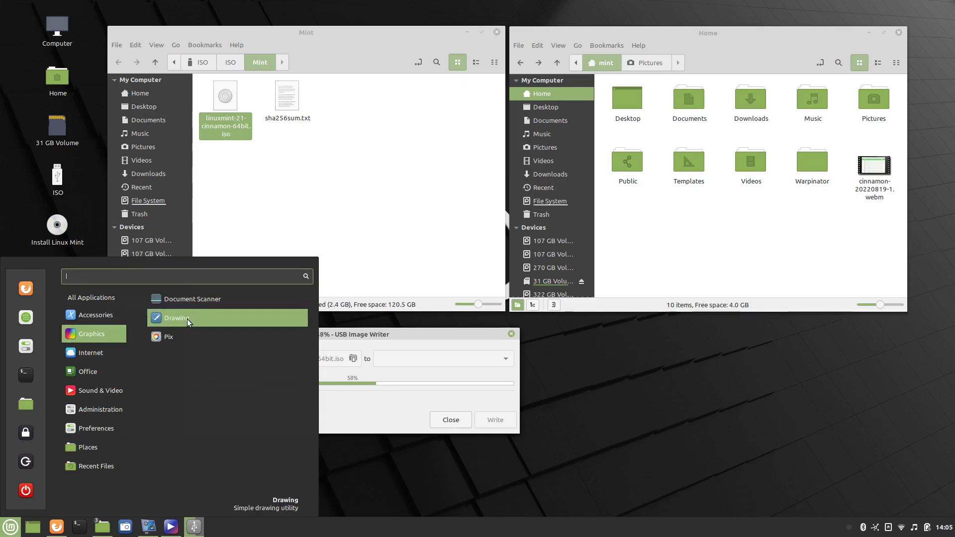
left_click(187, 318)
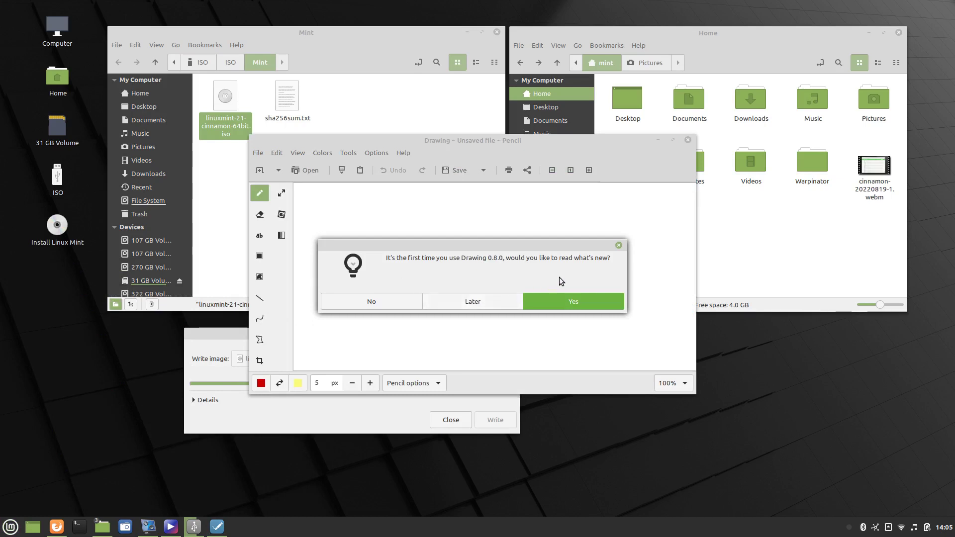
left_click(477, 305)
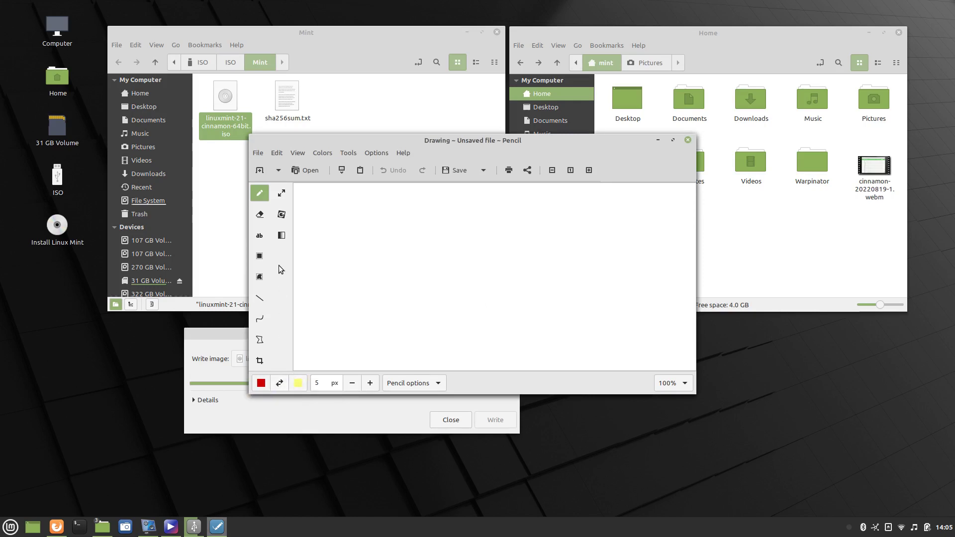
Activate the Text tool in Drawing and set the tool size to 20 px
left_click(259, 238)
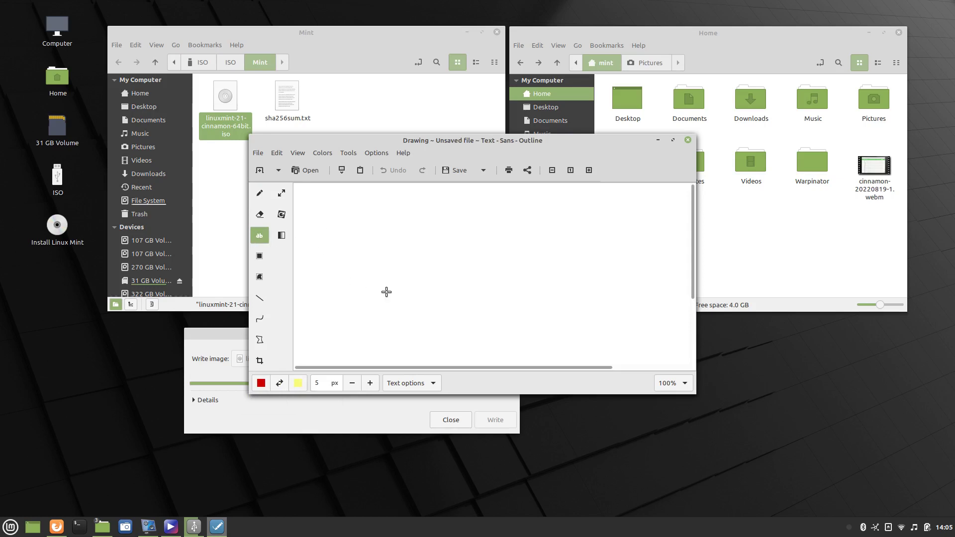
left_click(370, 383)
left_click(370, 383)
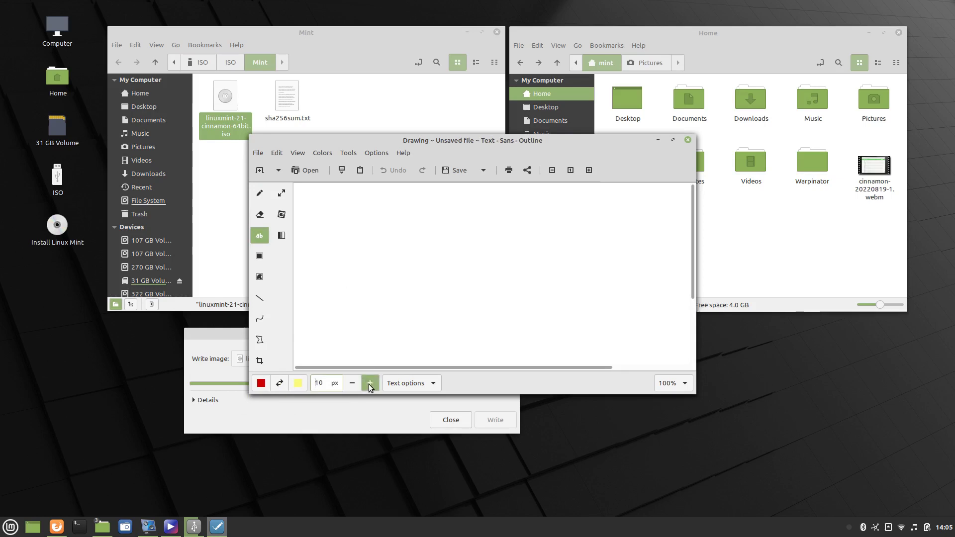
left_click(370, 383)
left_click(370, 383)
left_click(369, 383)
left_click(370, 383)
Place the text "Linux Mint 21 Cinnamon" across the upper part of the blank canvas
left_click(321, 240)
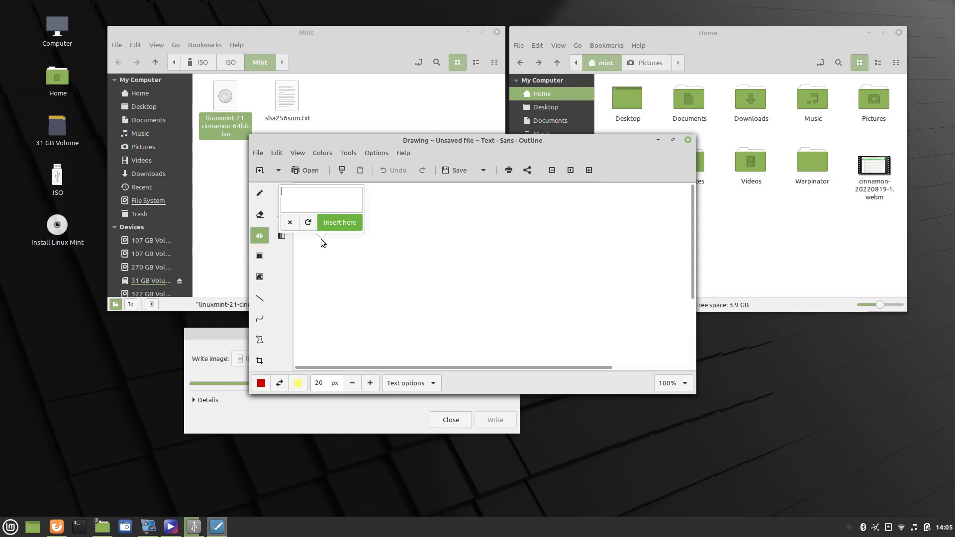
type("Linux")
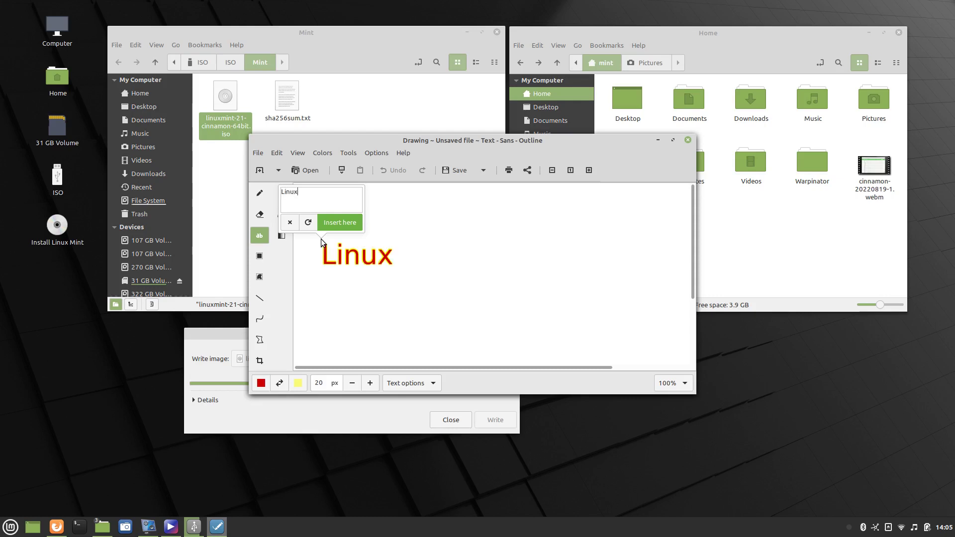
type(" Mint ")
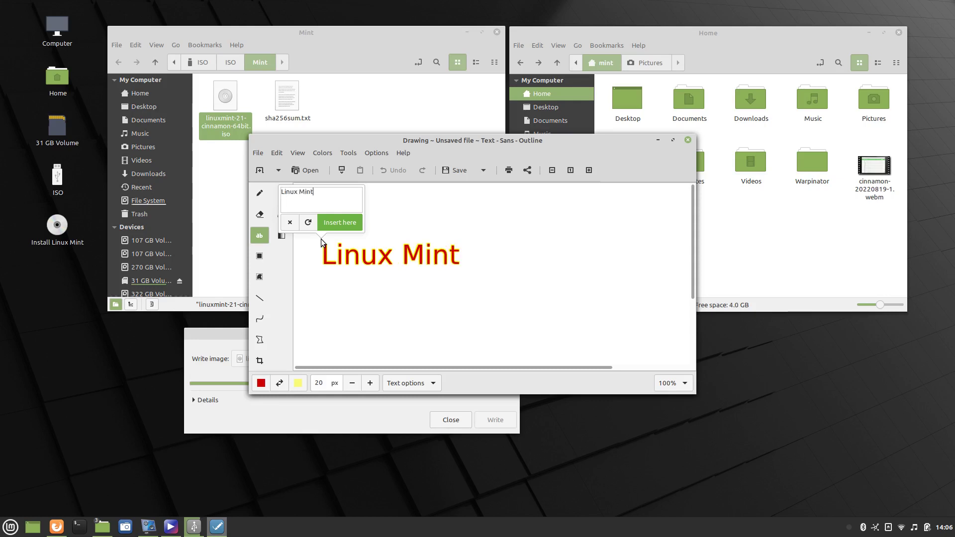
type("21")
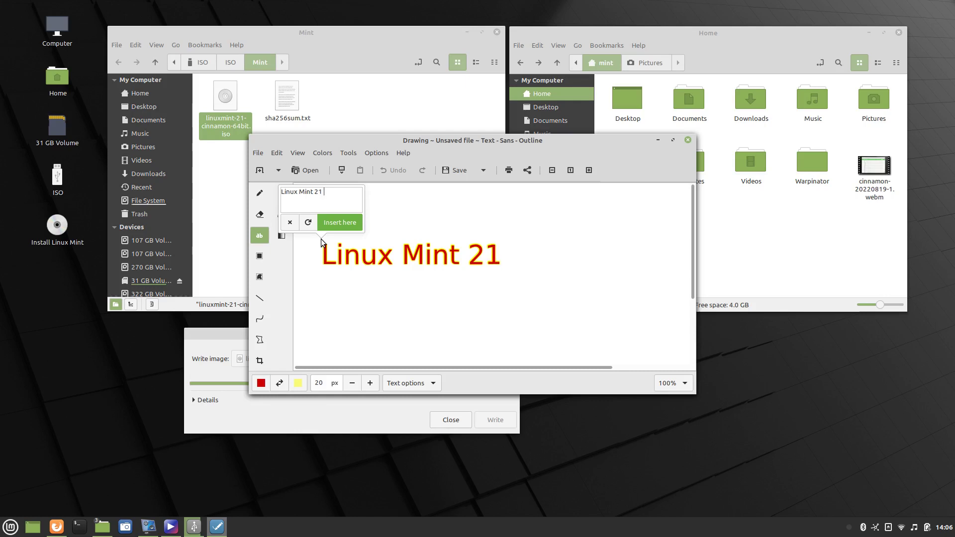
type(" Cinnam")
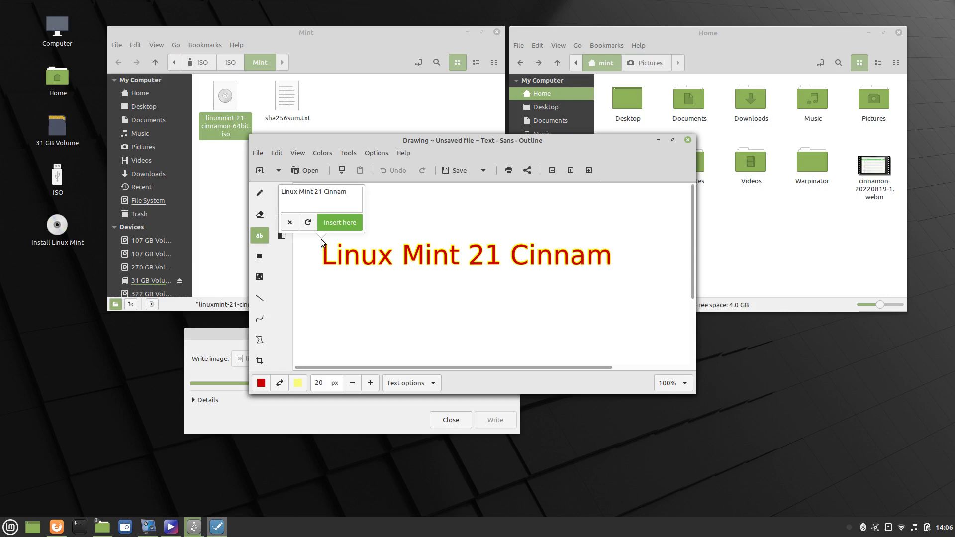
type("on")
left_click(370, 384)
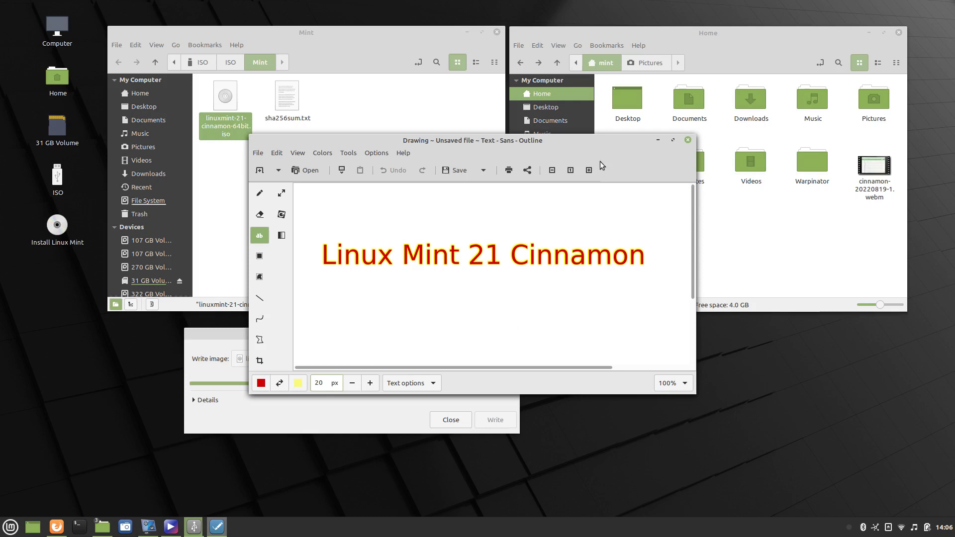
Move the Drawing window clear of USB Image Writer and try the Invert colors filter on the image
mouse_move(598, 150)
left_mouse_down()
mouse_move(658, 231)
mouse_move(719, 254)
mouse_move(807, 212)
mouse_move(797, 139)
mouse_move(749, 78)
left_mouse_up()
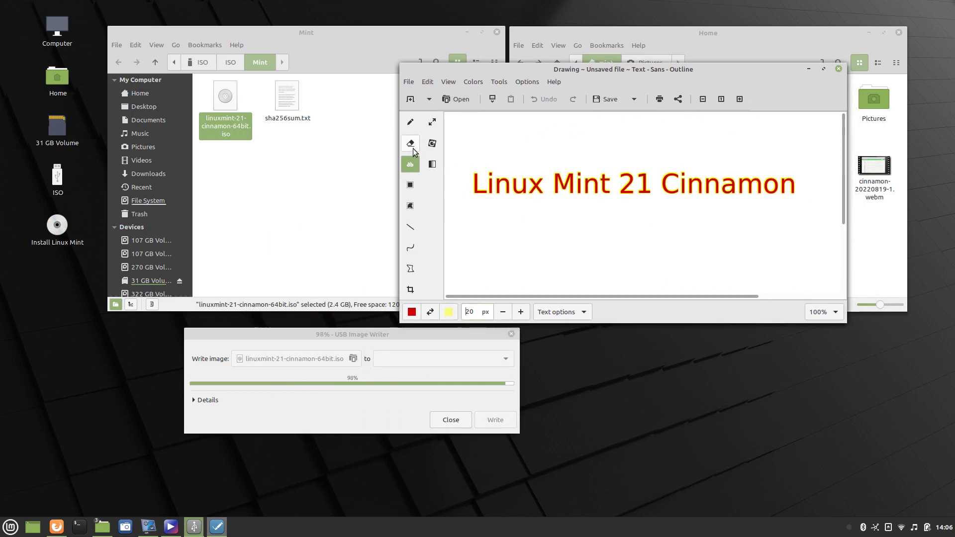
left_click(432, 164)
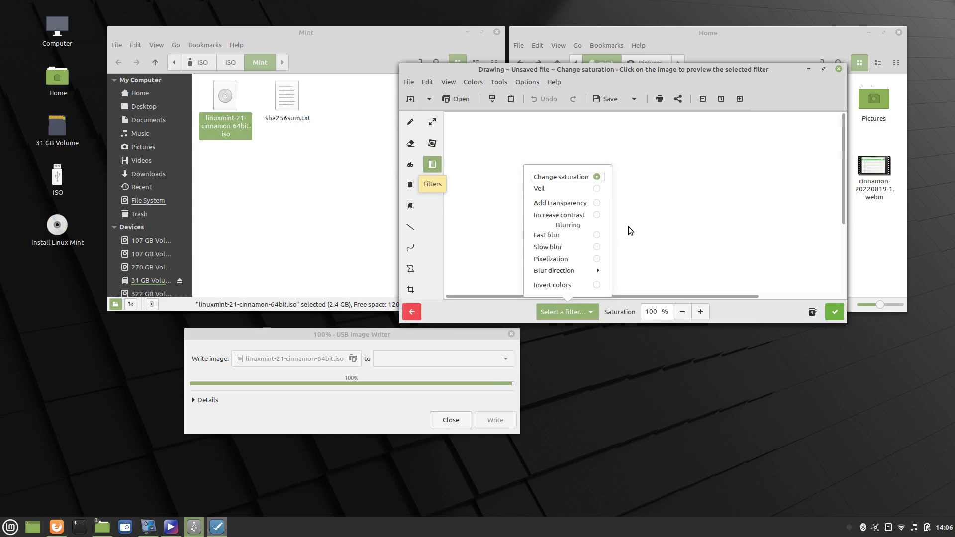
left_click(596, 285)
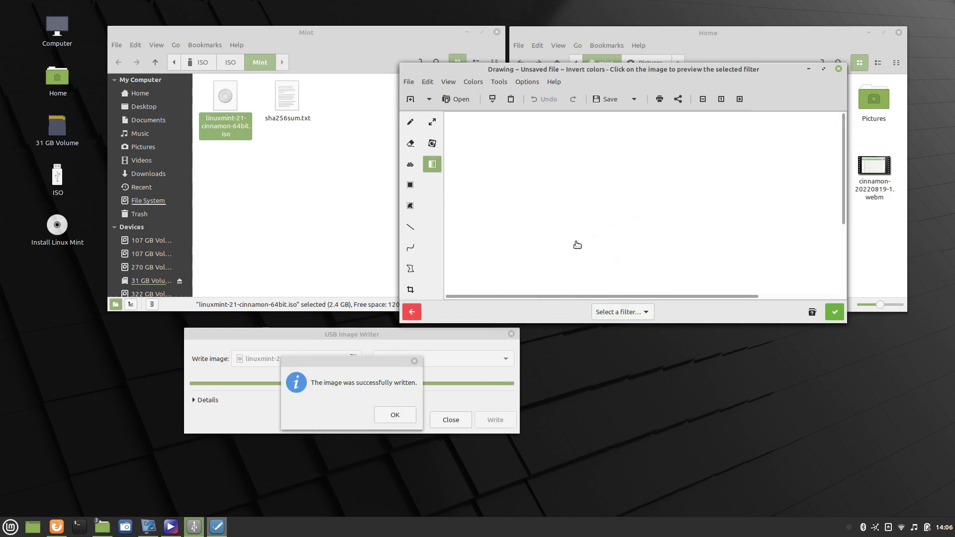
scroll(577, 244, "down", 1)
Acknowledge the finished image write, expand its details, and close USB Image Writer
left_click(398, 415)
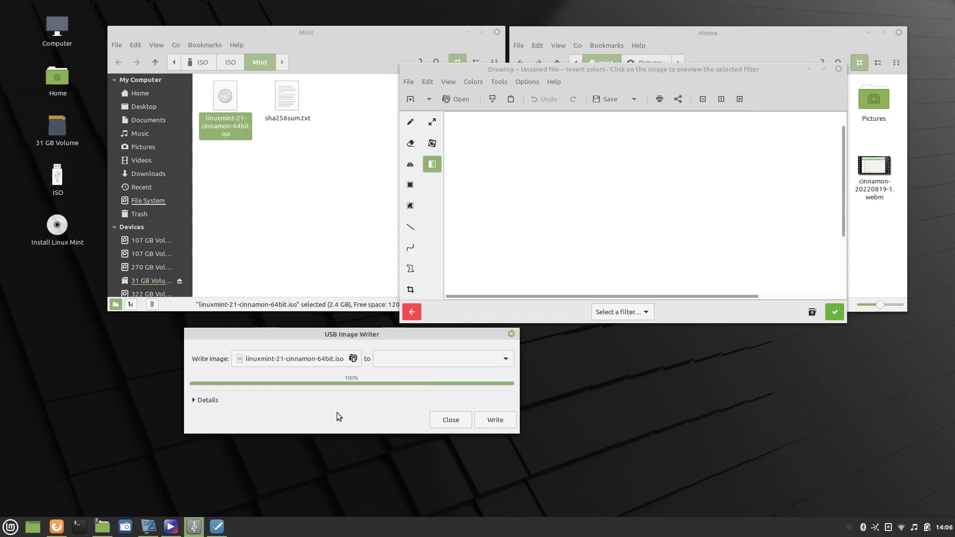
left_click(193, 400)
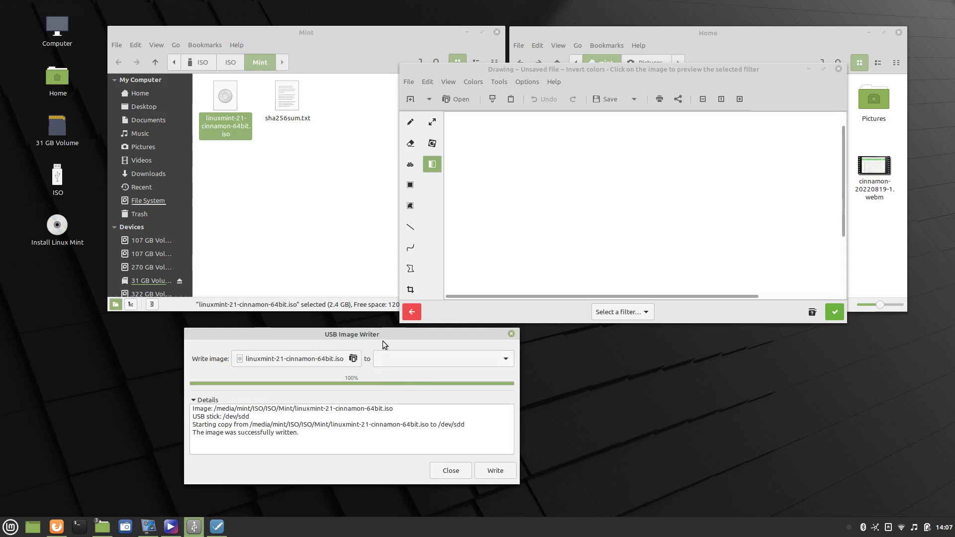
left_click_drag(383, 333, 455, 341)
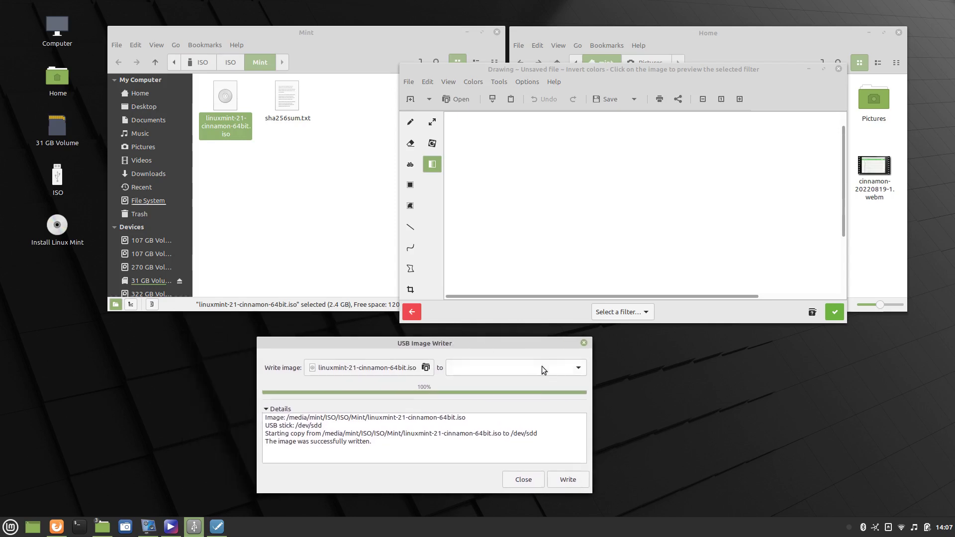
left_click(524, 480)
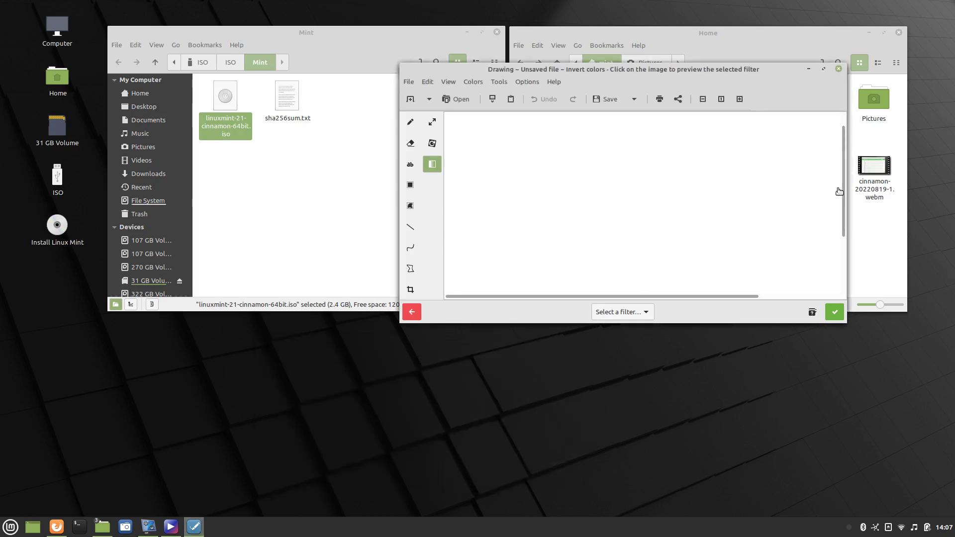
Close Drawing and open the Linux Mint 21 Cinnamon 64-bit stick in the Home file window
mouse_move(843, 184)
left_mouse_down()
mouse_move(834, 160)
mouse_move(843, 247)
left_mouse_up()
left_click(840, 70)
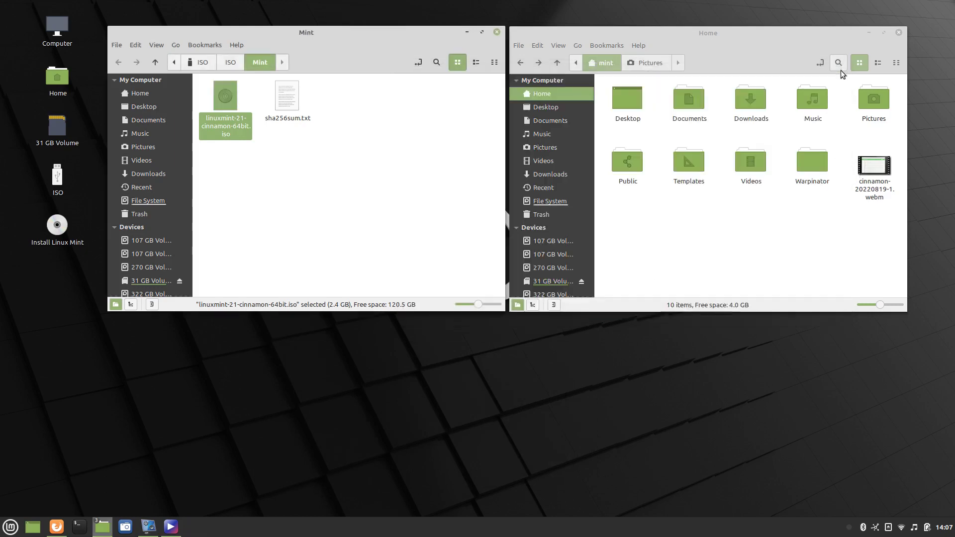
left_click(726, 228)
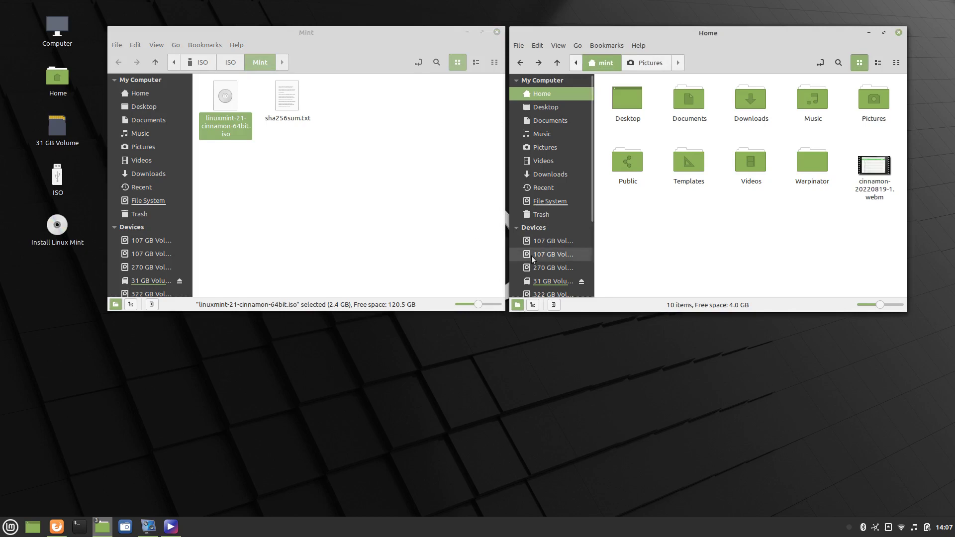
left_click_drag(591, 199, 599, 277)
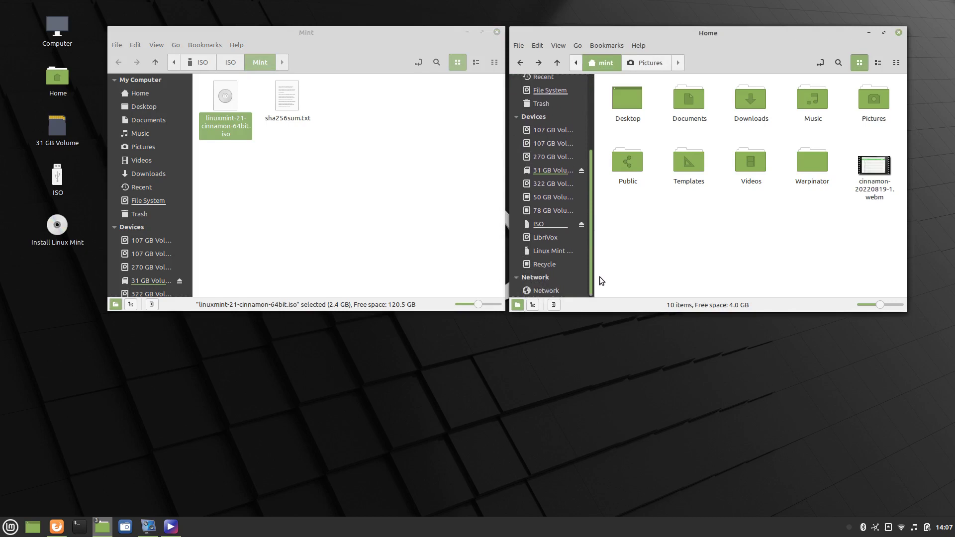
left_click(559, 251)
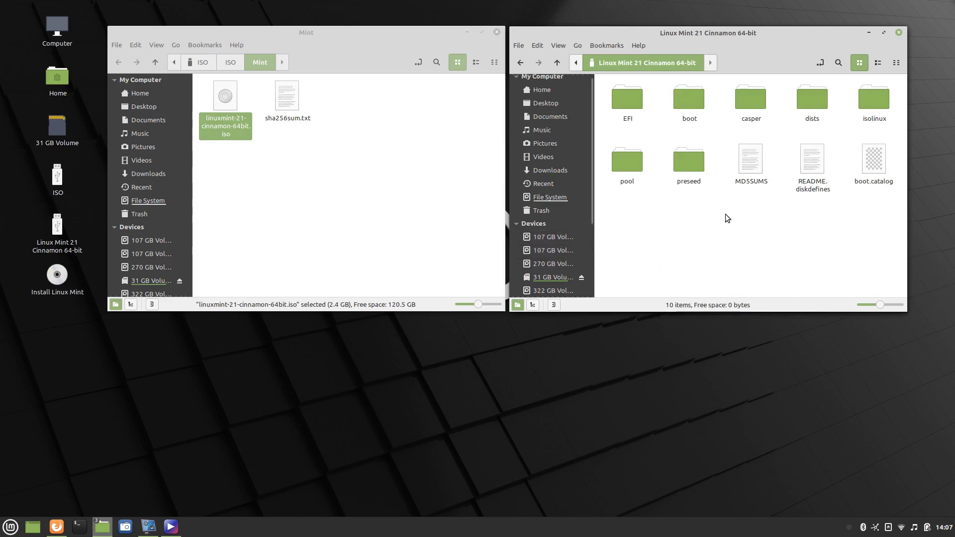
Examine the stick's files, including its boot and grub folders, and return to its top level
left_click(805, 165)
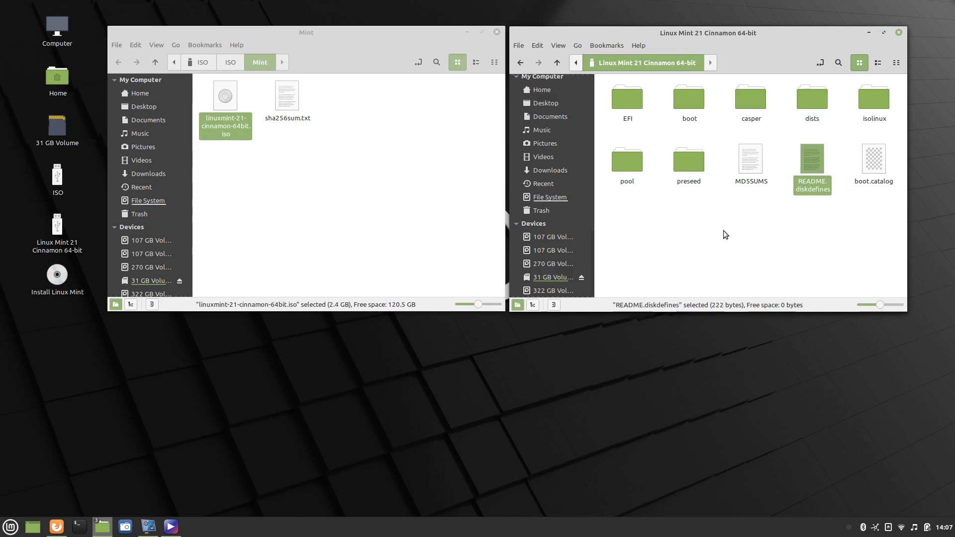
left_click(705, 236)
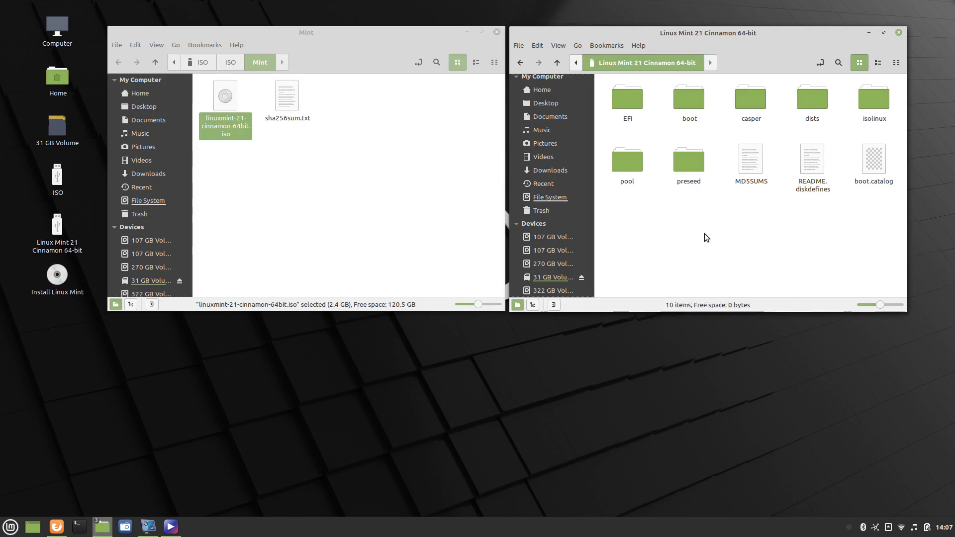
double_click(681, 96)
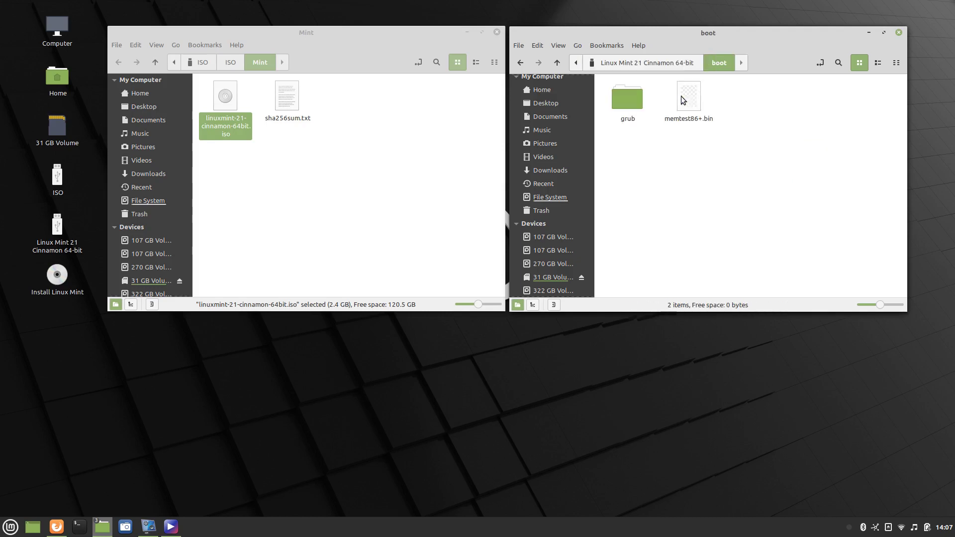
double_click(642, 102)
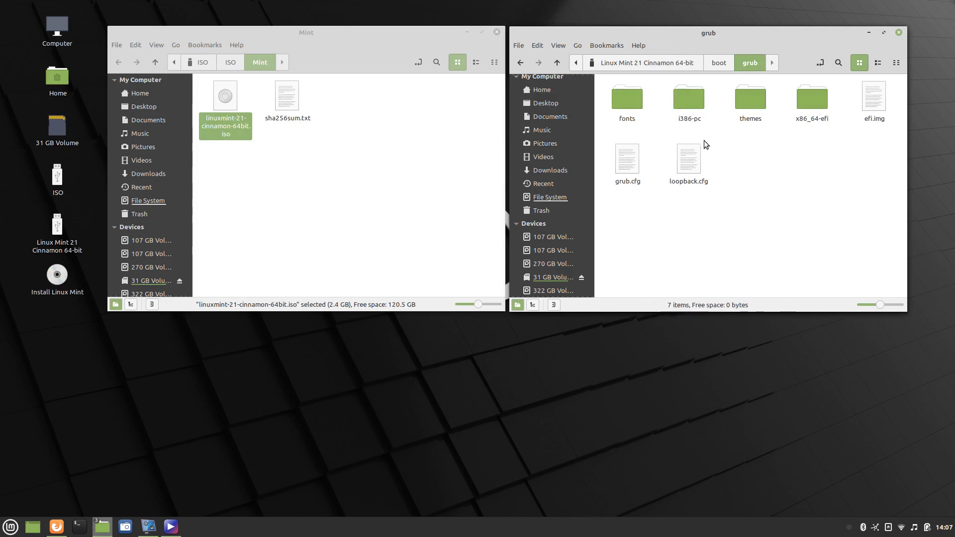
left_click(557, 63)
left_click(558, 63)
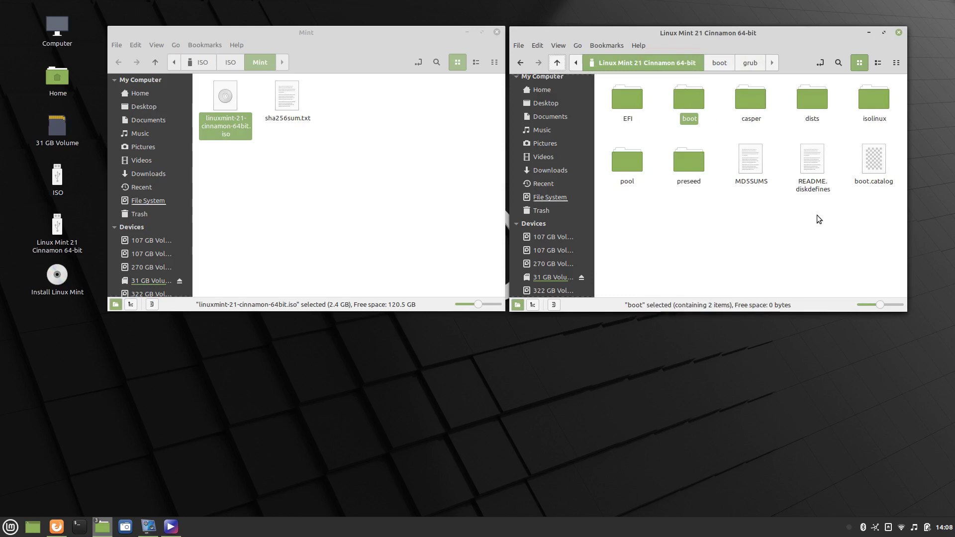
left_click(836, 222)
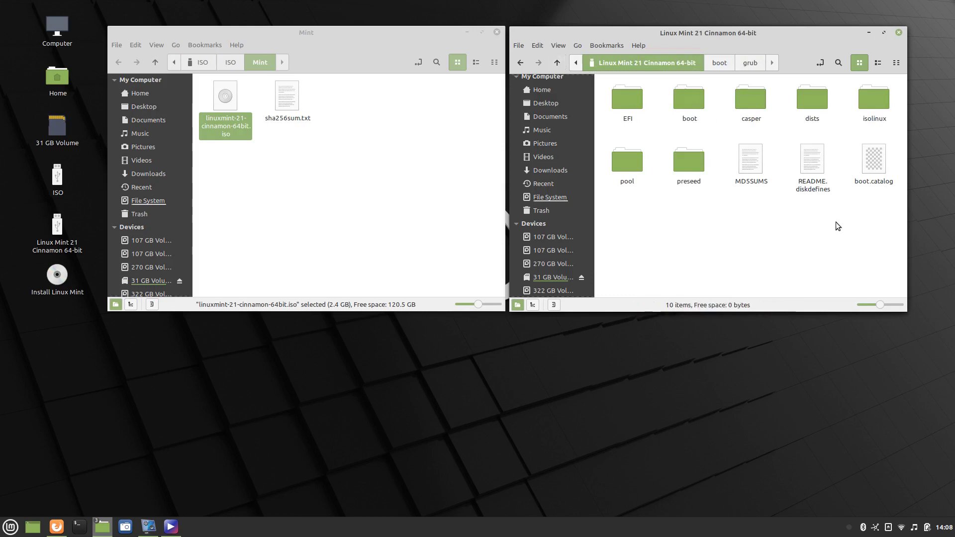
Minimize both file windows to clear the desktop and open the screen recorder's tray options
left_click(870, 34)
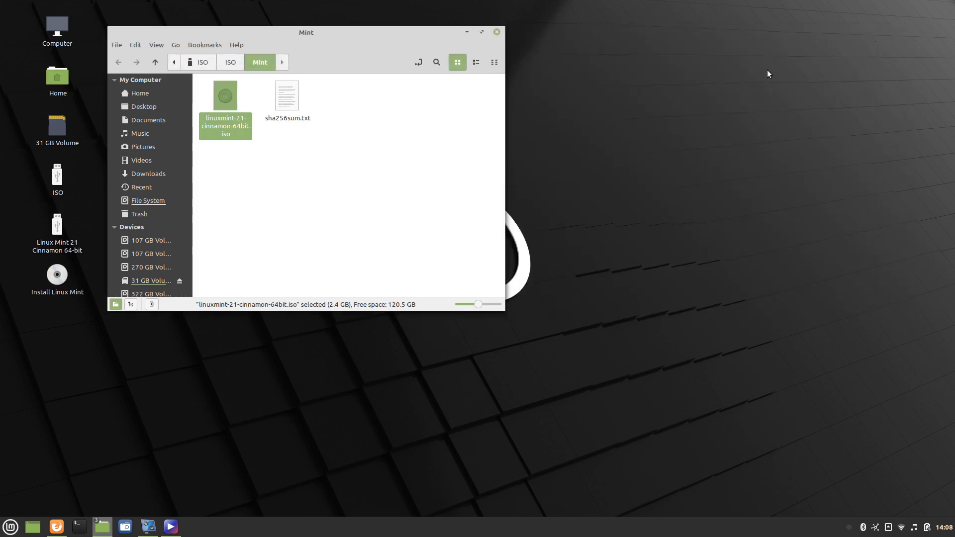
left_click(467, 32)
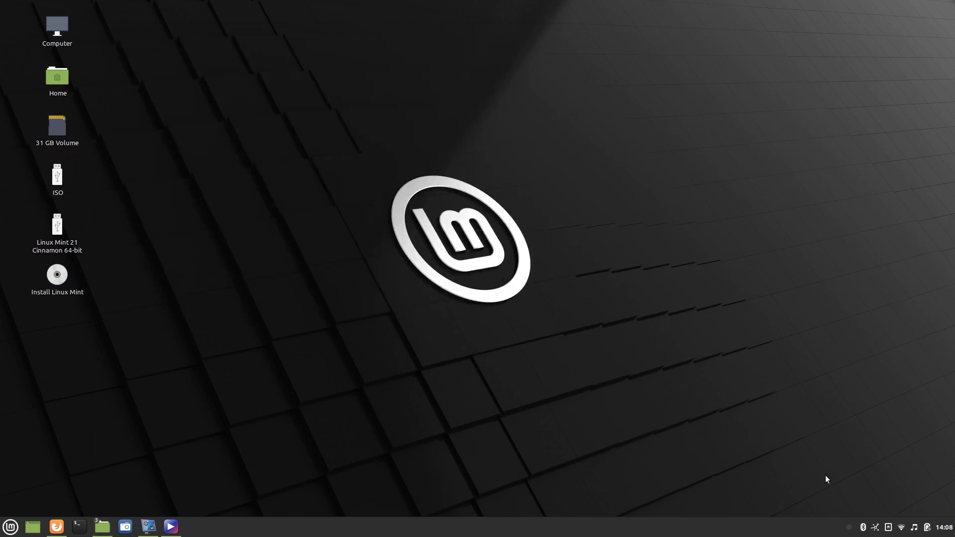
right_click(848, 531)
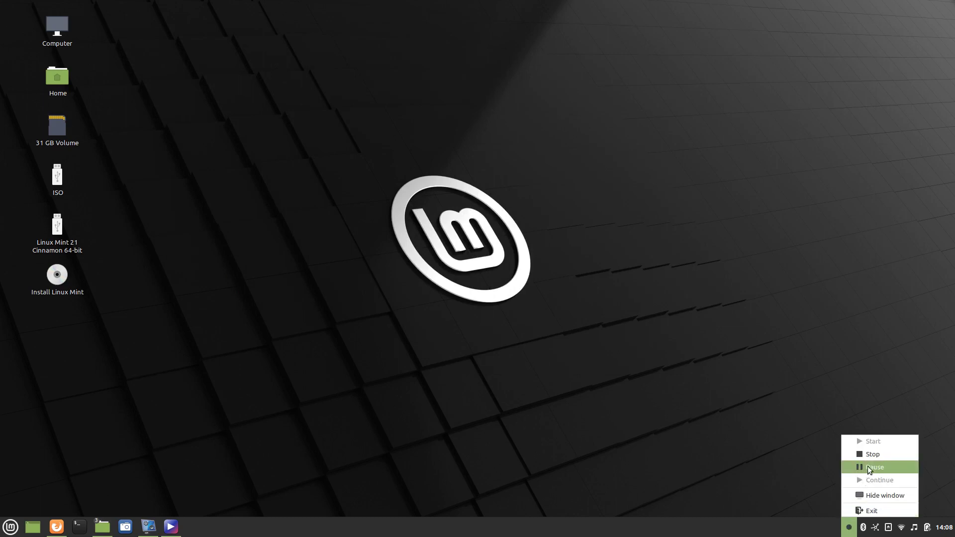